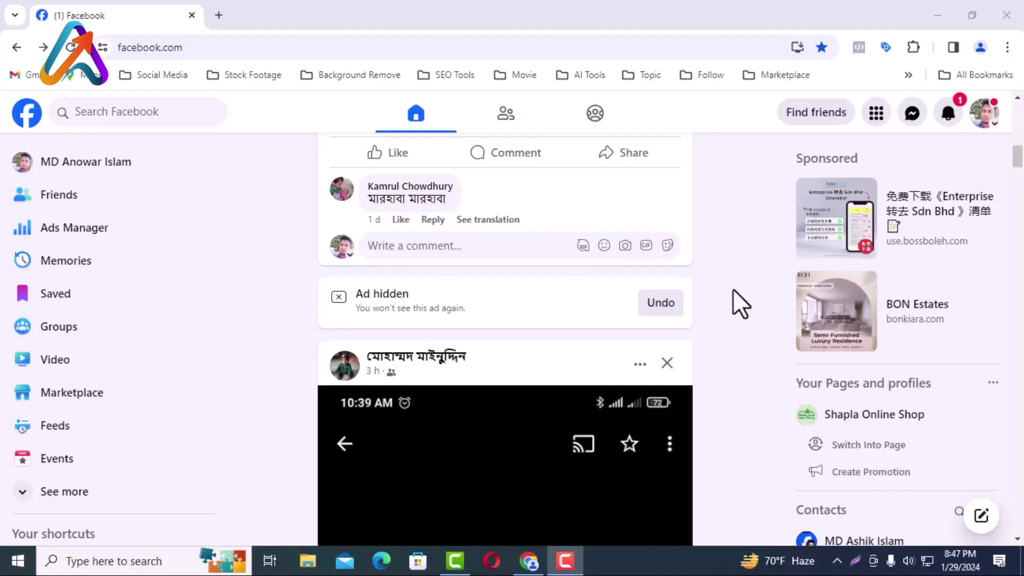
# - From Ads Manager, start two-factor authentication setup and select Text message (SMS) as the method
pyautogui.click(99, 230)
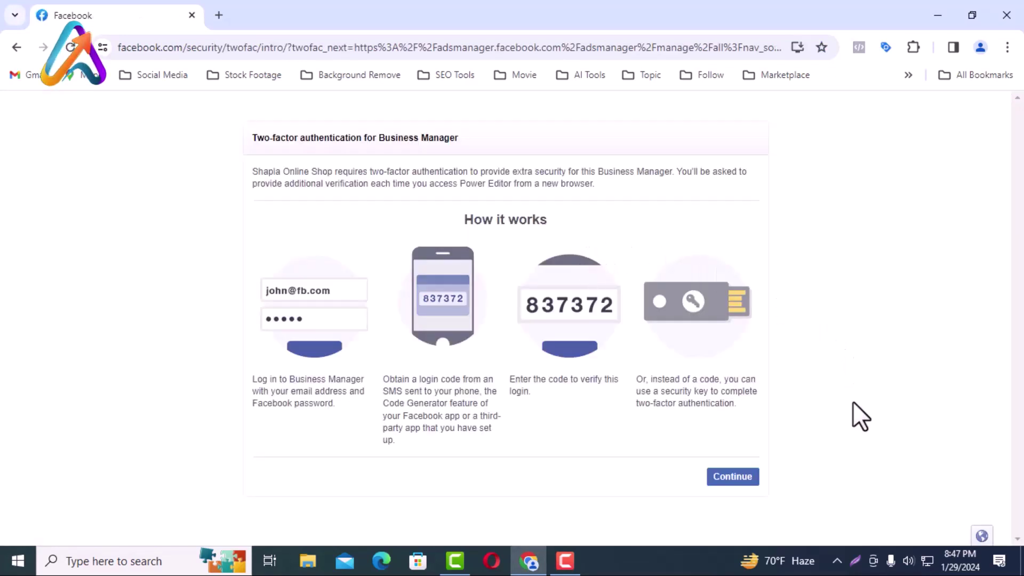
pyautogui.click(736, 478)
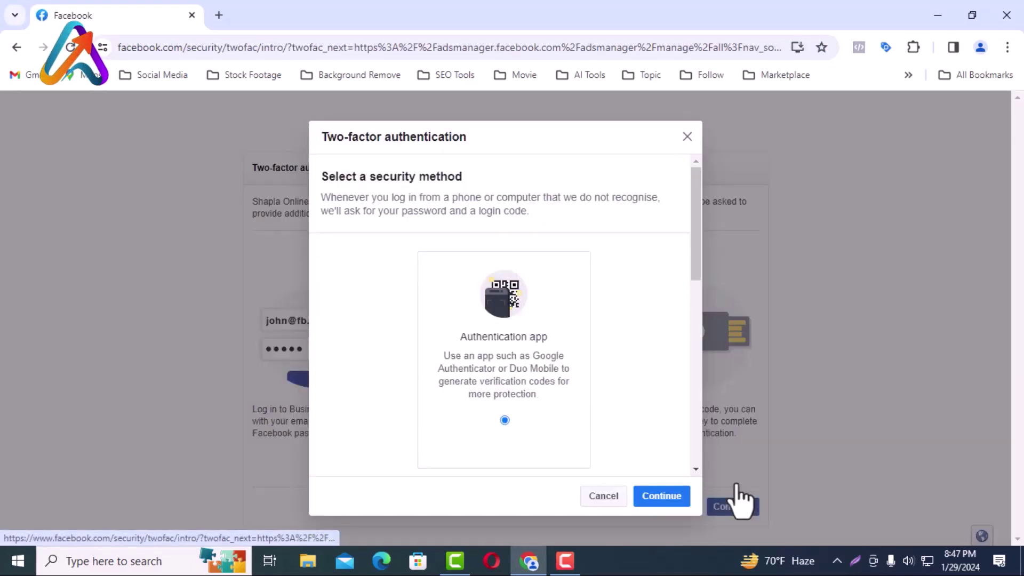
pyautogui.scroll(-8, 655, 225)
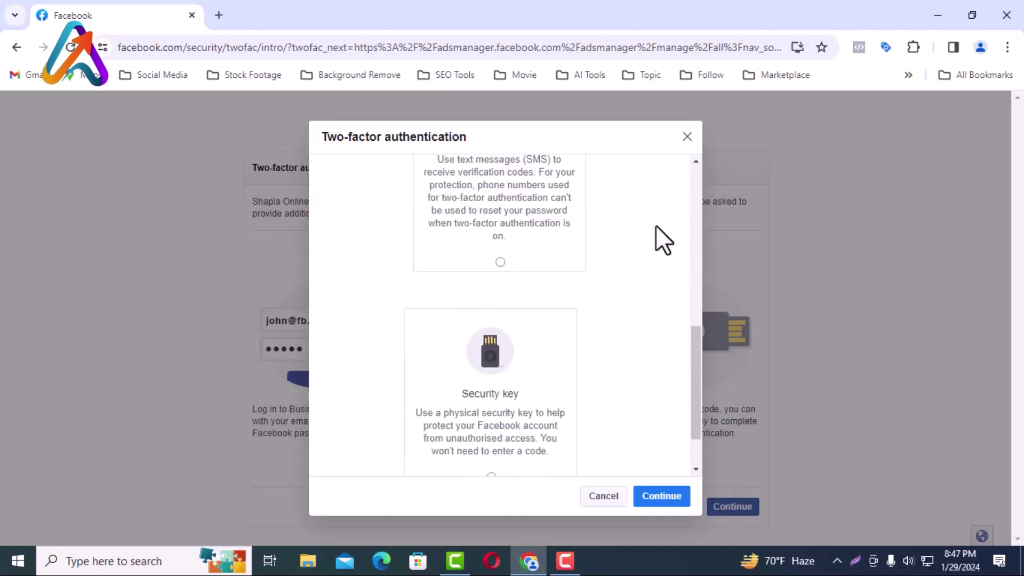
pyautogui.scroll(6, 648, 300)
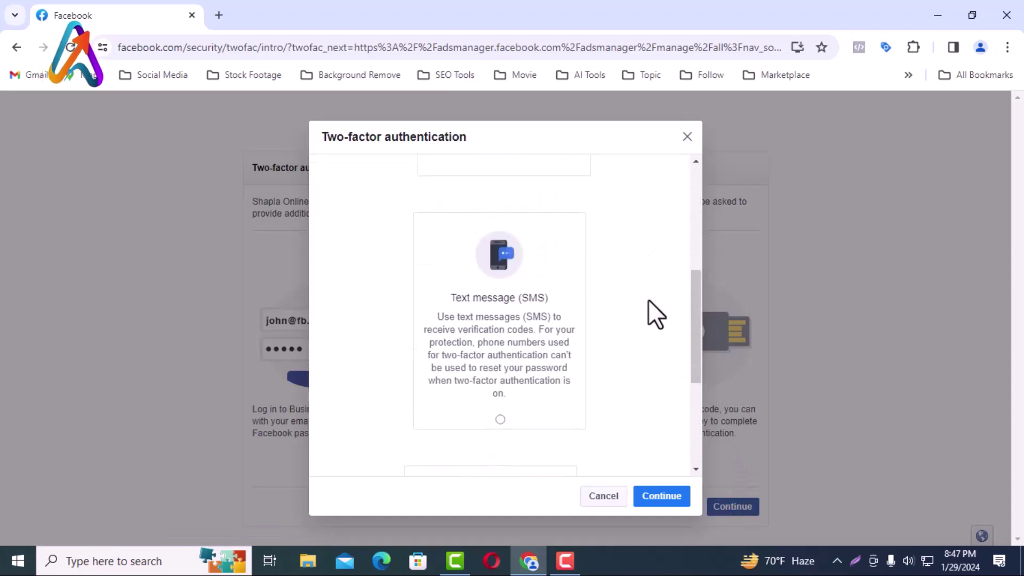
pyautogui.scroll(-3, 648, 299)
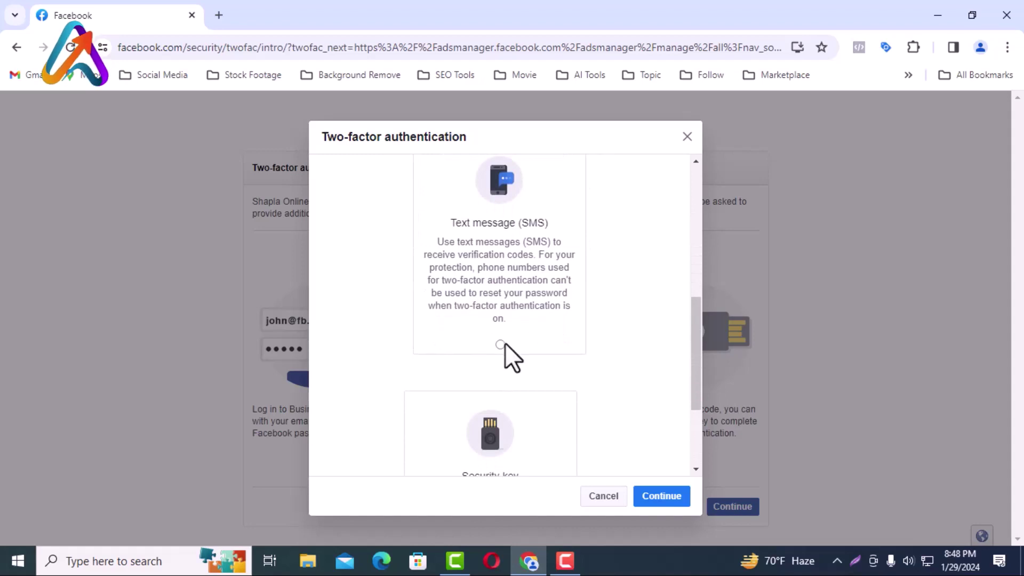
pyautogui.scroll(-3, 554, 326)
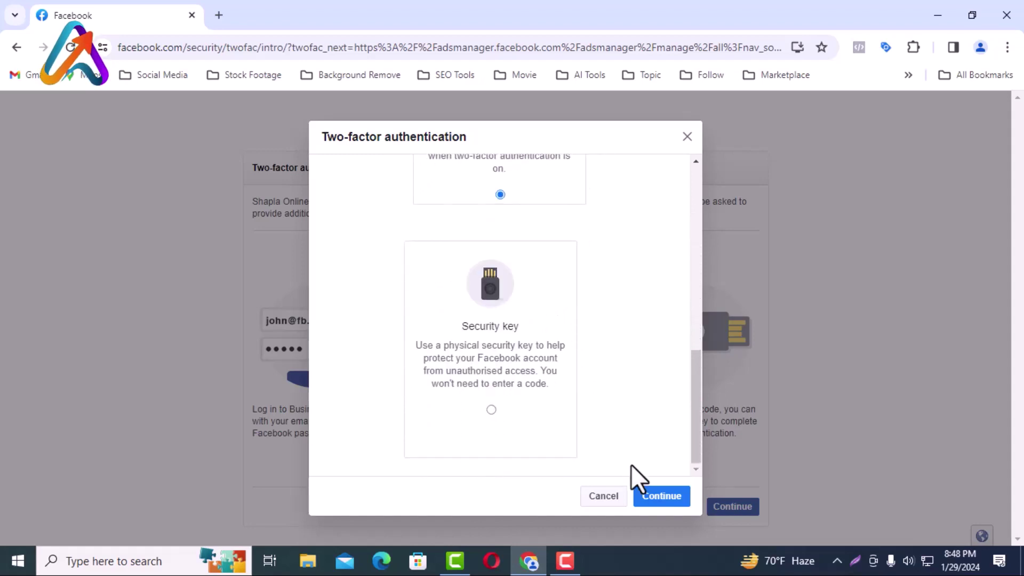
# - Enter the six-digit SMS verification code, then dismiss the can't-make-this-change warning
pyautogui.click(660, 496)
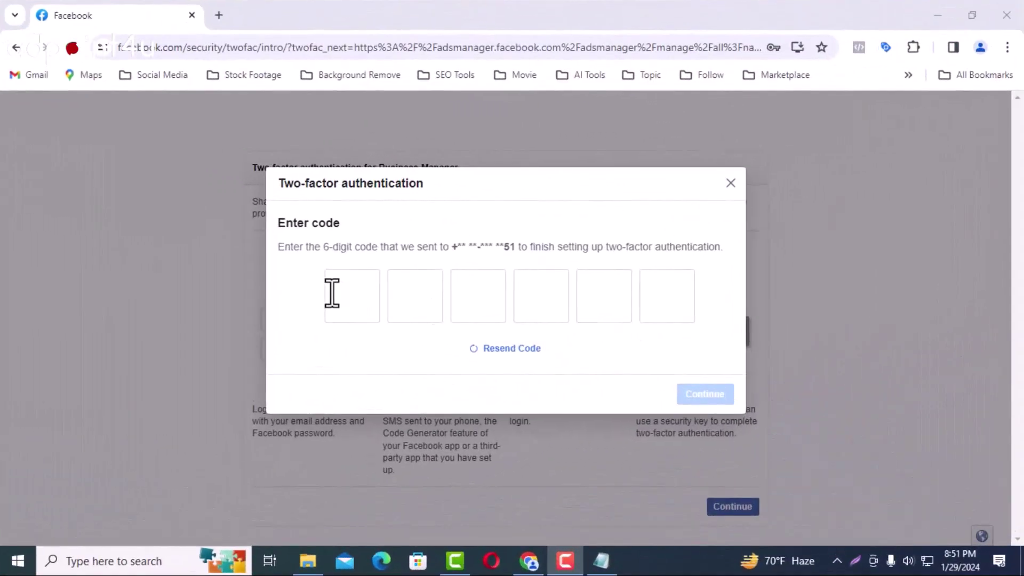
pyautogui.click(376, 296)
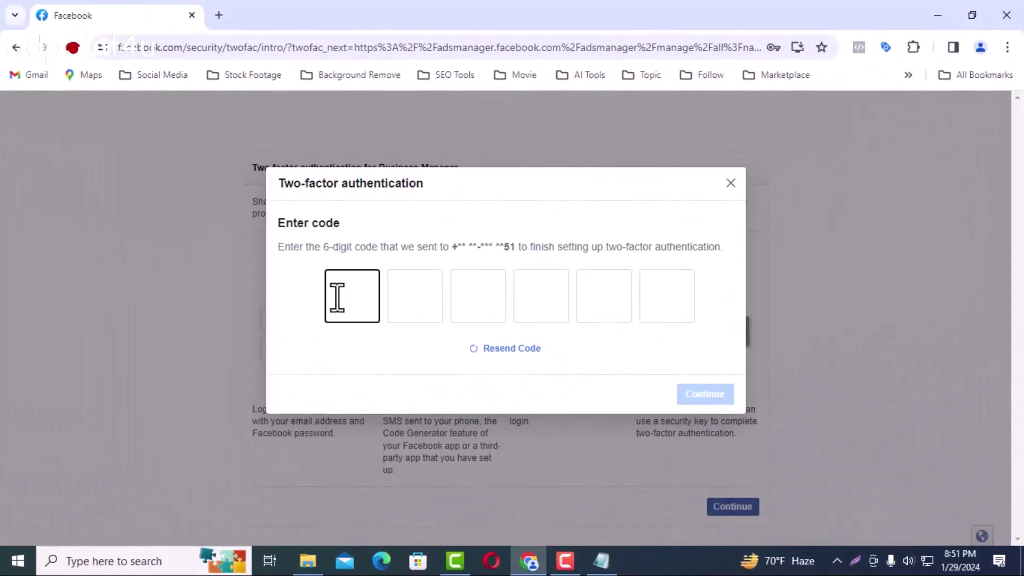
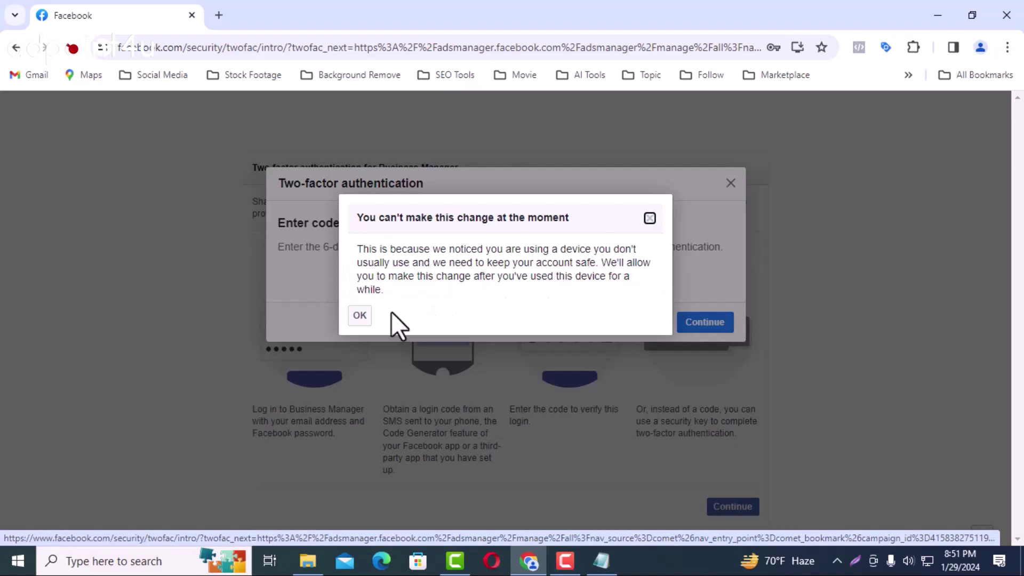
pyautogui.click(359, 315)
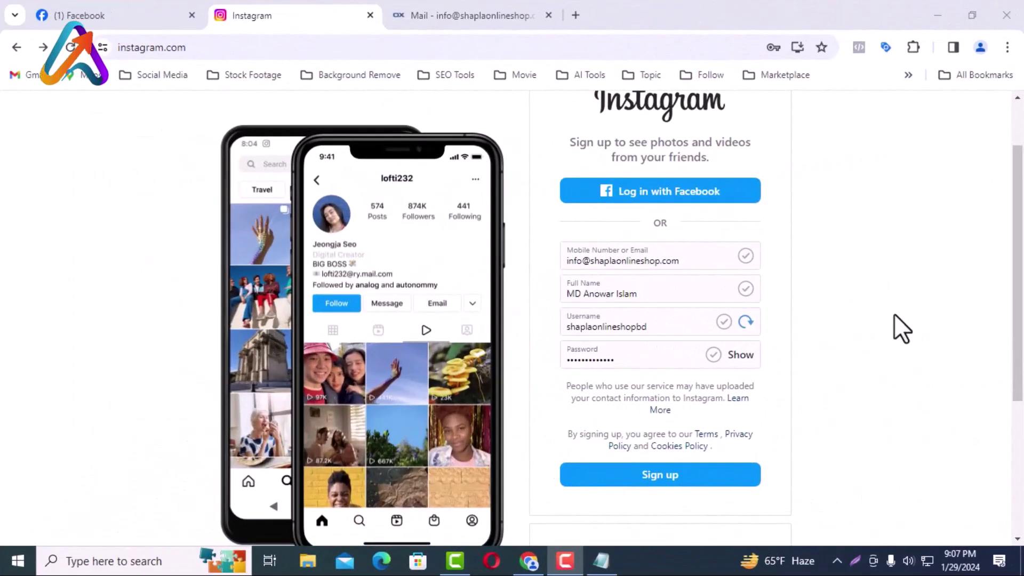
# - Submit the filled-in Instagram sign-up form
pyautogui.scroll(-3, 793, 256)
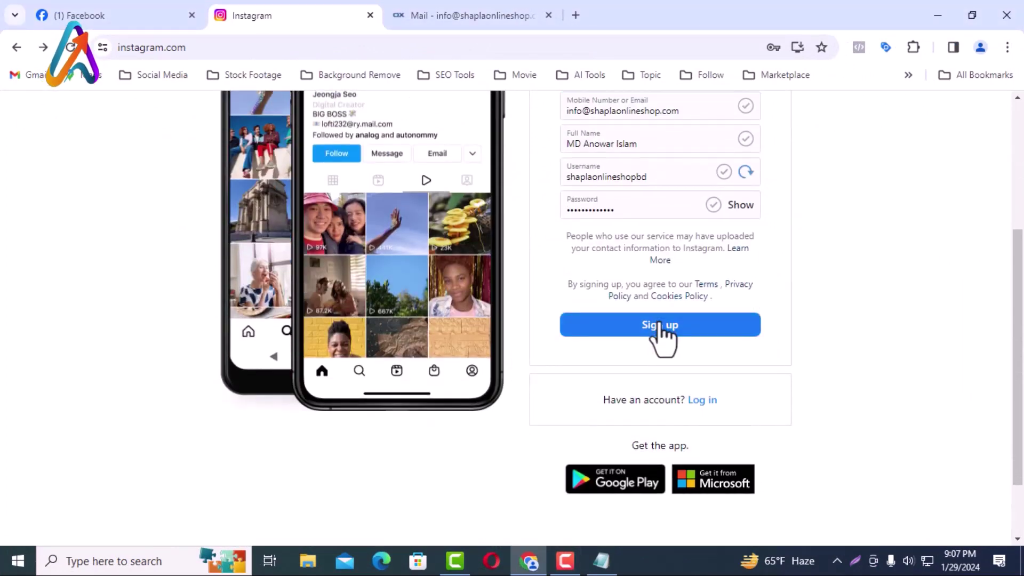
pyautogui.click(660, 325)
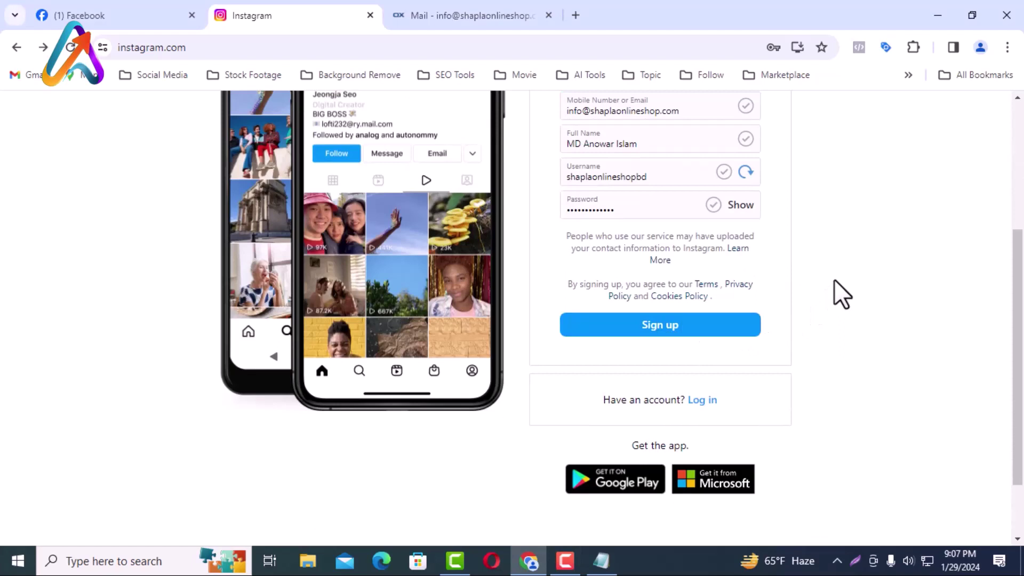
pyautogui.scroll(1, 833, 279)
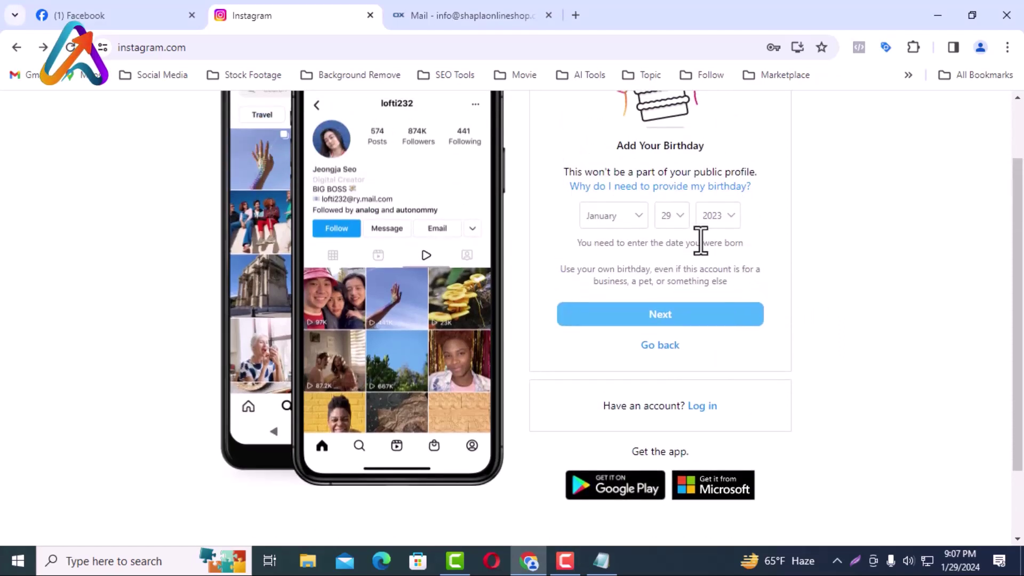
# - Set the birthday to January 4, 1981 using the month, day and year dropdowns
pyautogui.click(642, 219)
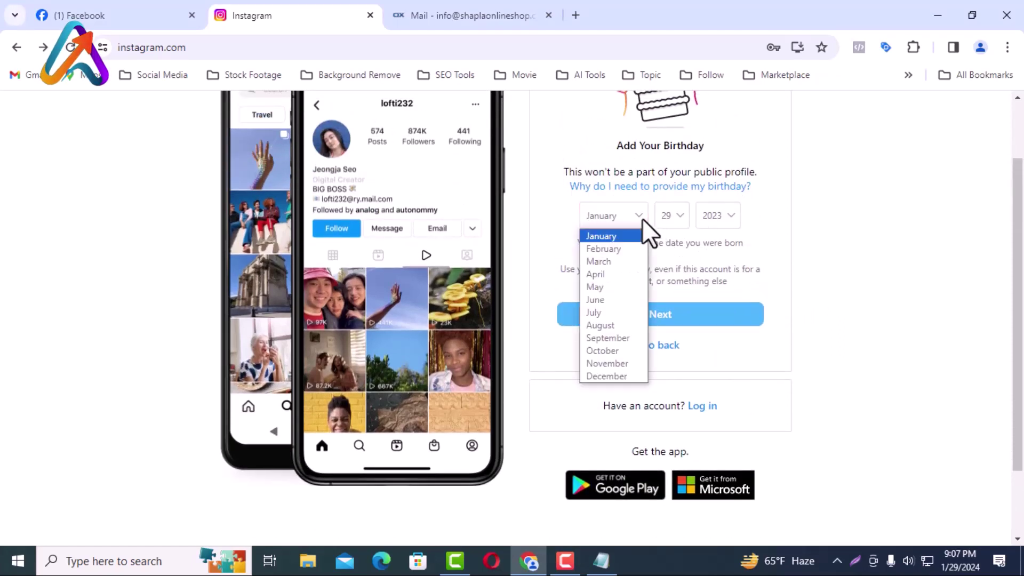
pyautogui.click(641, 219)
pyautogui.click(717, 216)
pyautogui.scroll(-8, 720, 451)
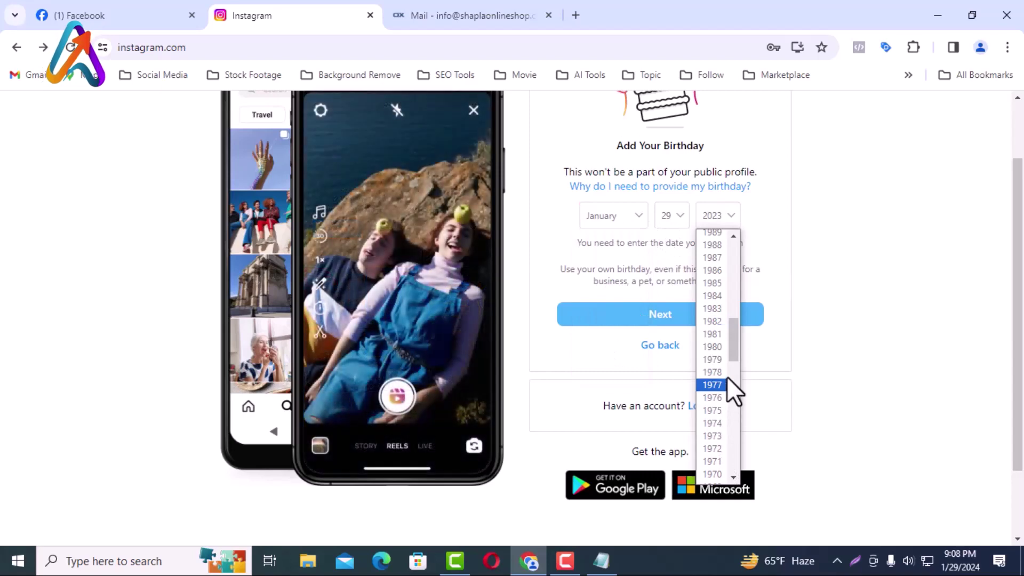
pyautogui.click(712, 333)
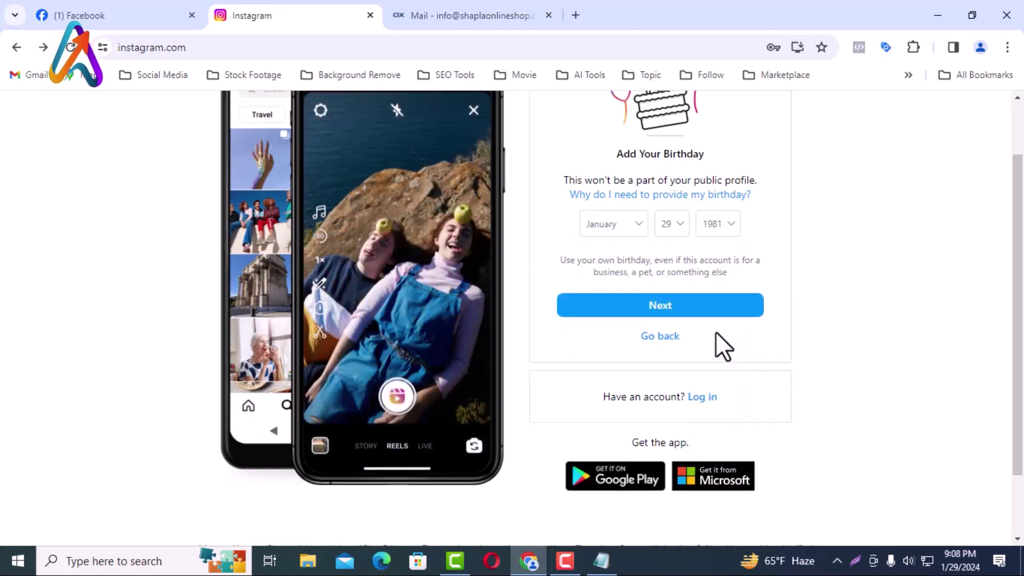
pyautogui.click(671, 222)
pyautogui.scroll(5, 673, 269)
pyautogui.click(666, 262)
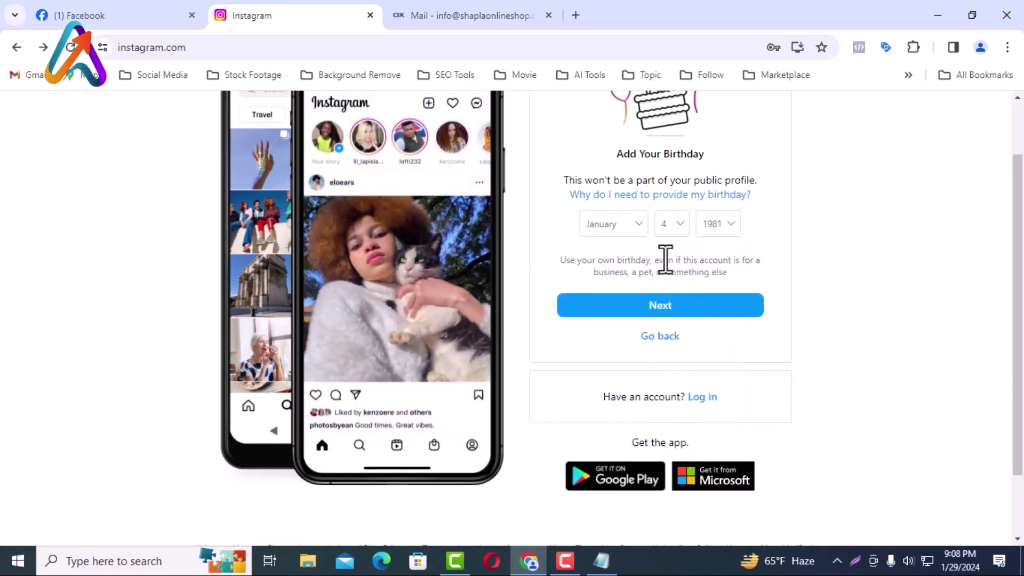
pyautogui.click(634, 227)
pyautogui.click(608, 266)
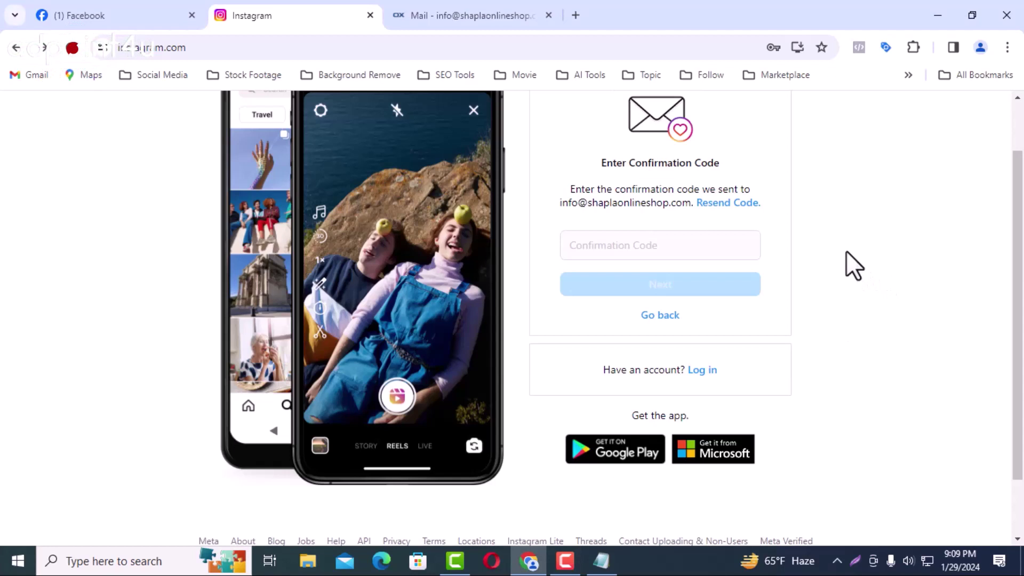
pyautogui.click(457, 15)
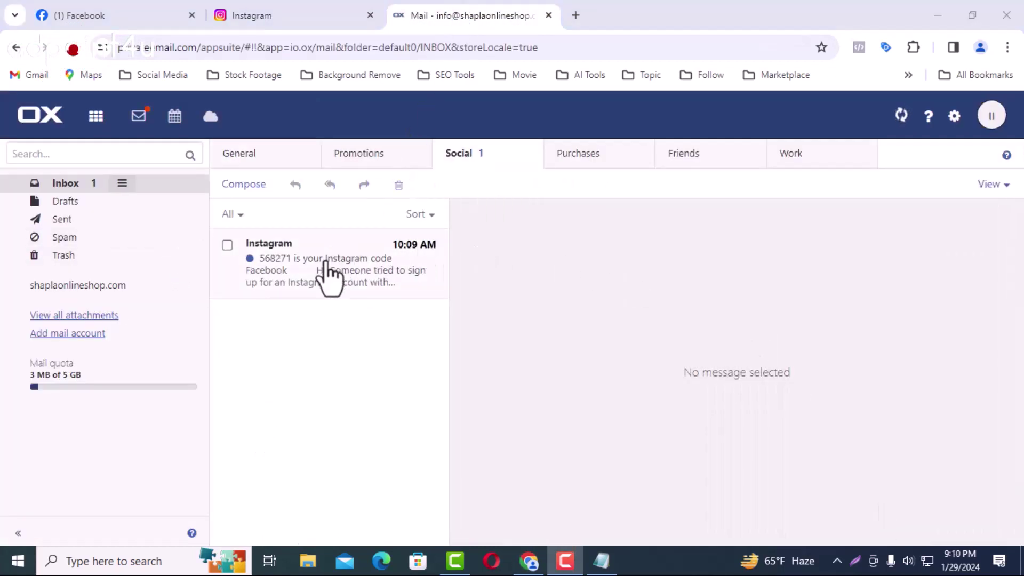
pyautogui.click(287, 276)
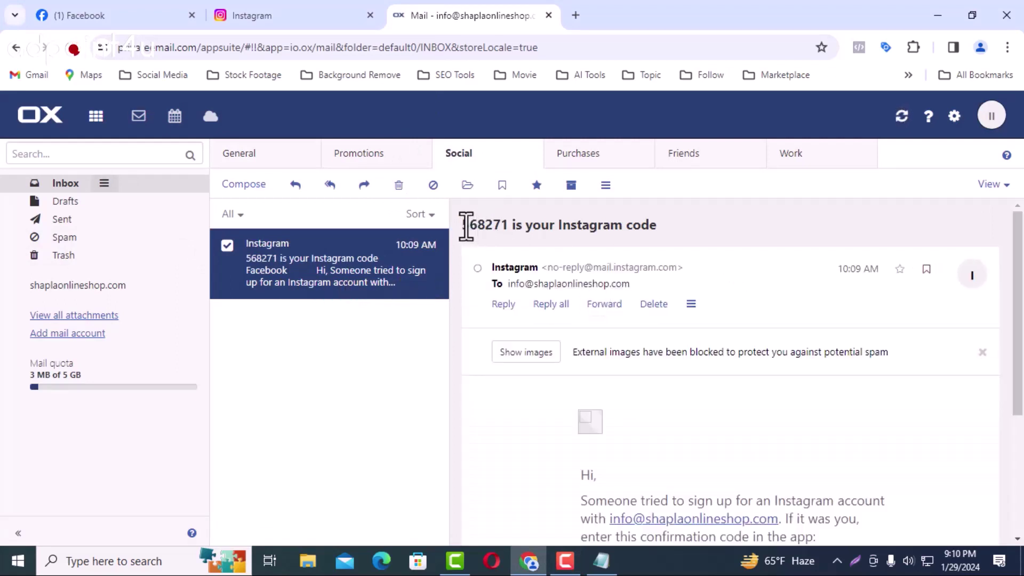
pyautogui.moveTo(466, 226); pyautogui.dragTo(508, 230)
pyautogui.hotkey('ctrl', 'c')
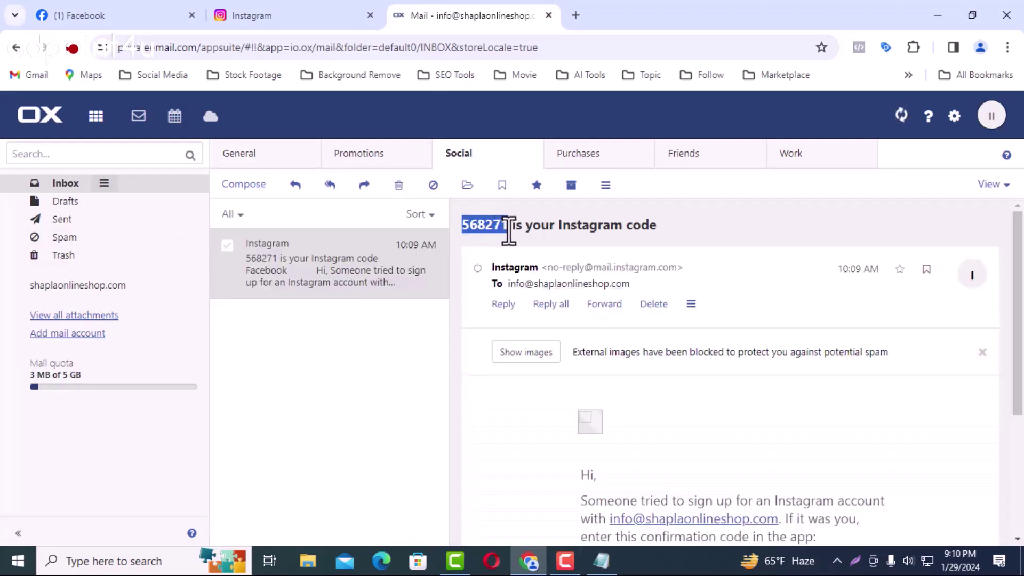
pyautogui.click(354, 12)
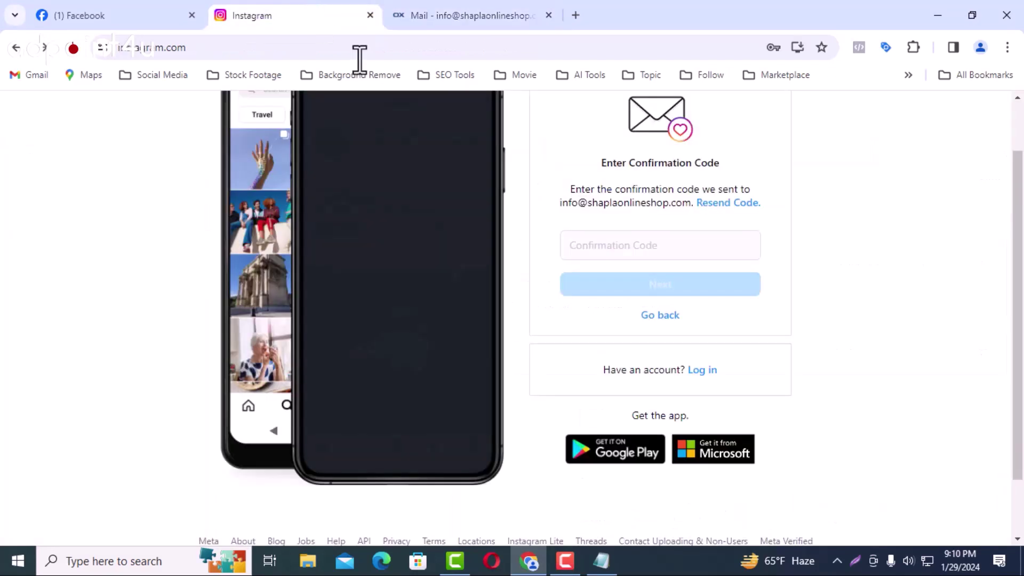
# - Paste and submit the confirmation code, then decline turning on notifications
pyautogui.click(609, 245)
pyautogui.hotkey('ctrl', 'v')
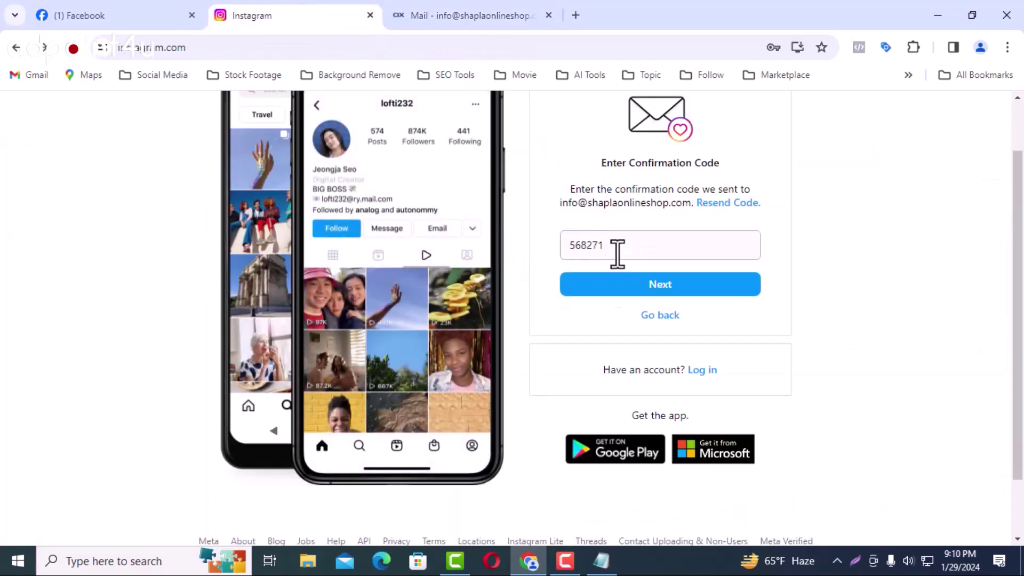
pyautogui.click(659, 285)
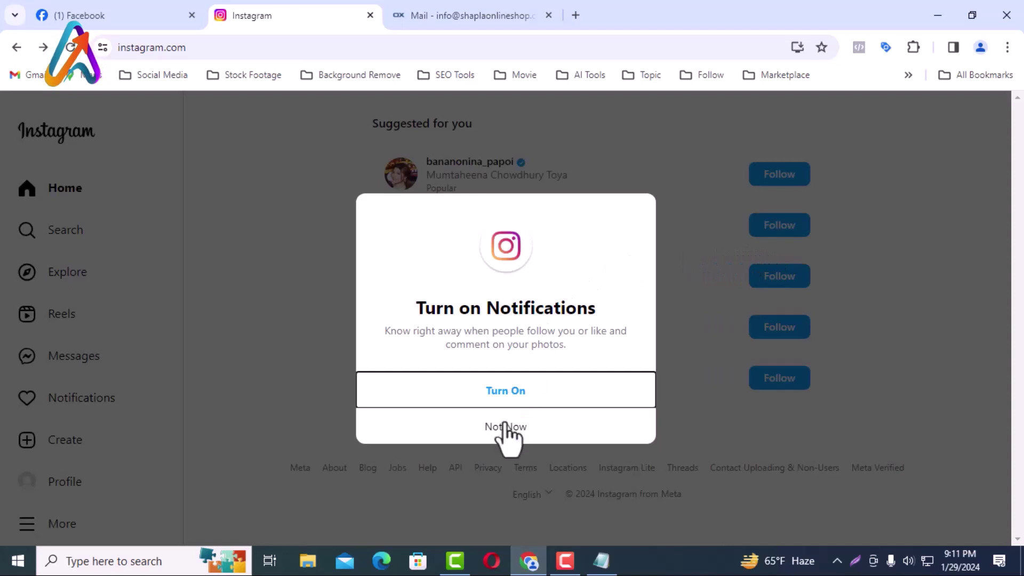
pyautogui.click(505, 426)
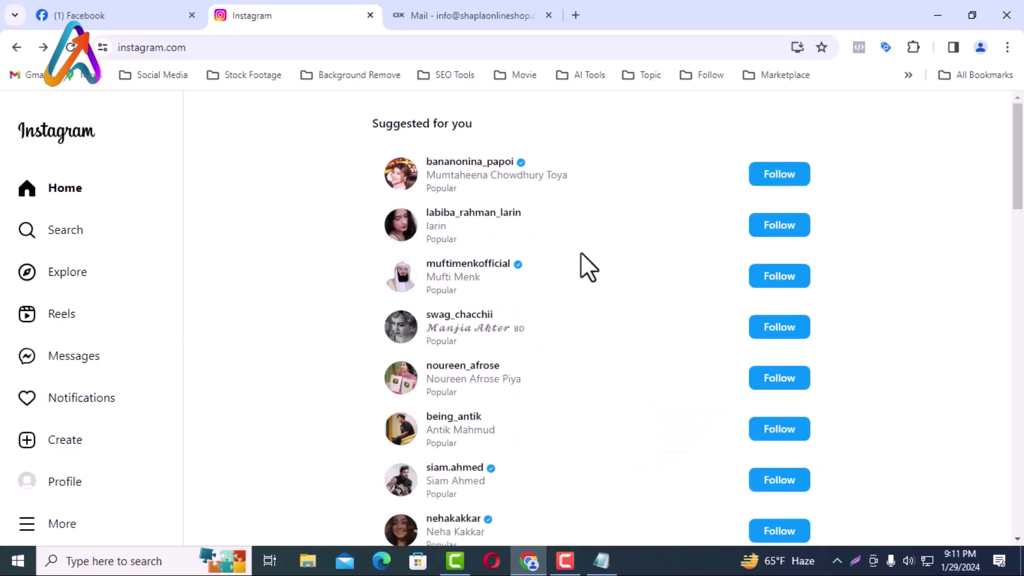
# - Follow two accounts from the Suggested for you list
pyautogui.scroll(-3, 581, 254)
pyautogui.scroll(3, 581, 254)
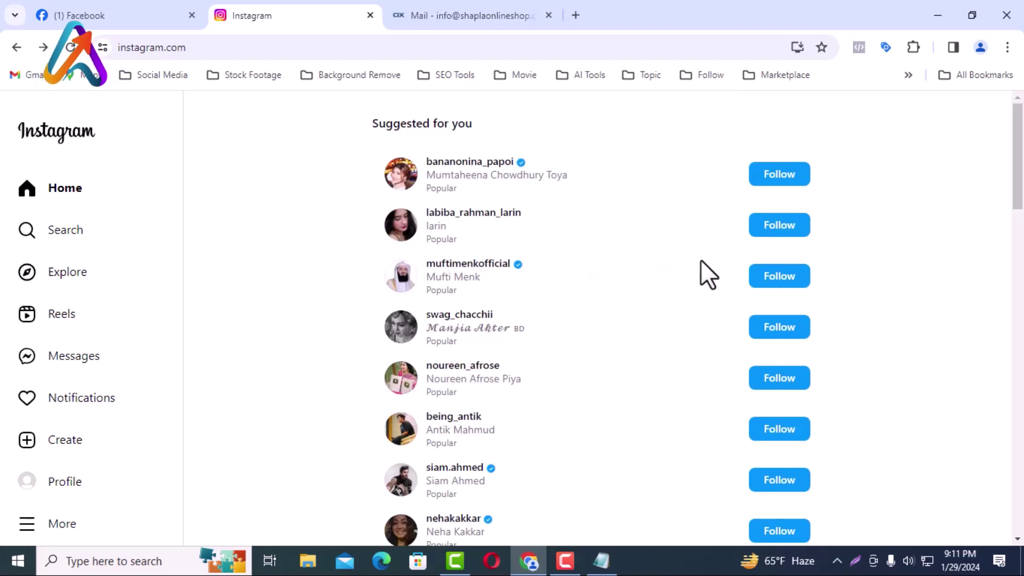
pyautogui.click(794, 179)
pyautogui.scroll(-6, 798, 213)
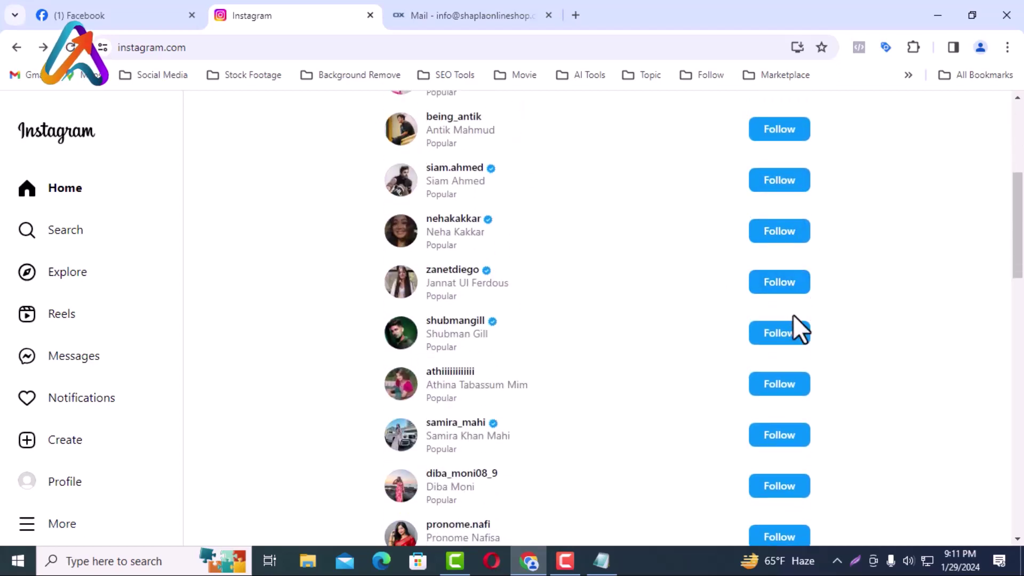
pyautogui.click(779, 337)
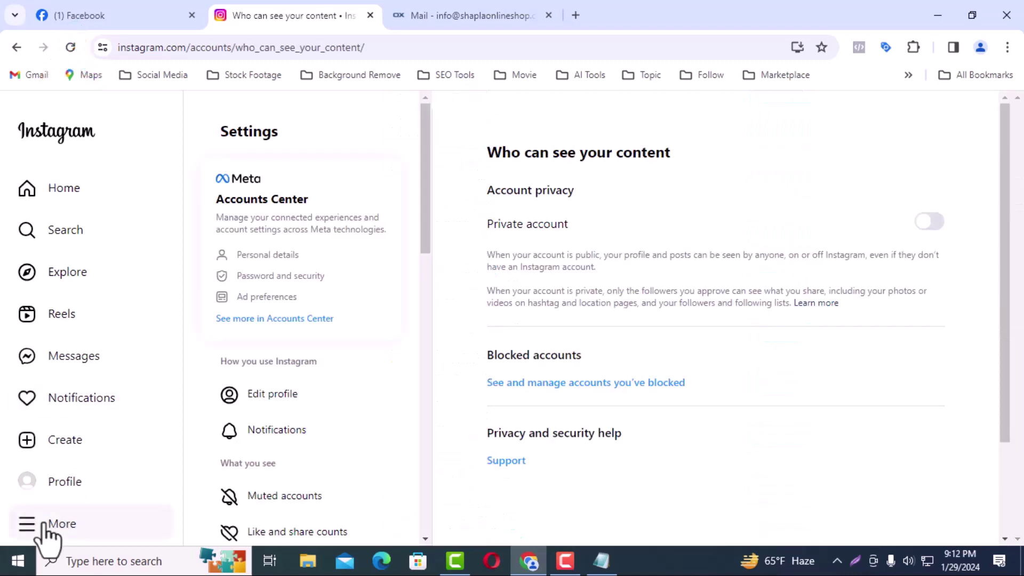
# - Go from More > Settings into Accounts Center's Connected experiences page
pyautogui.click(24, 524)
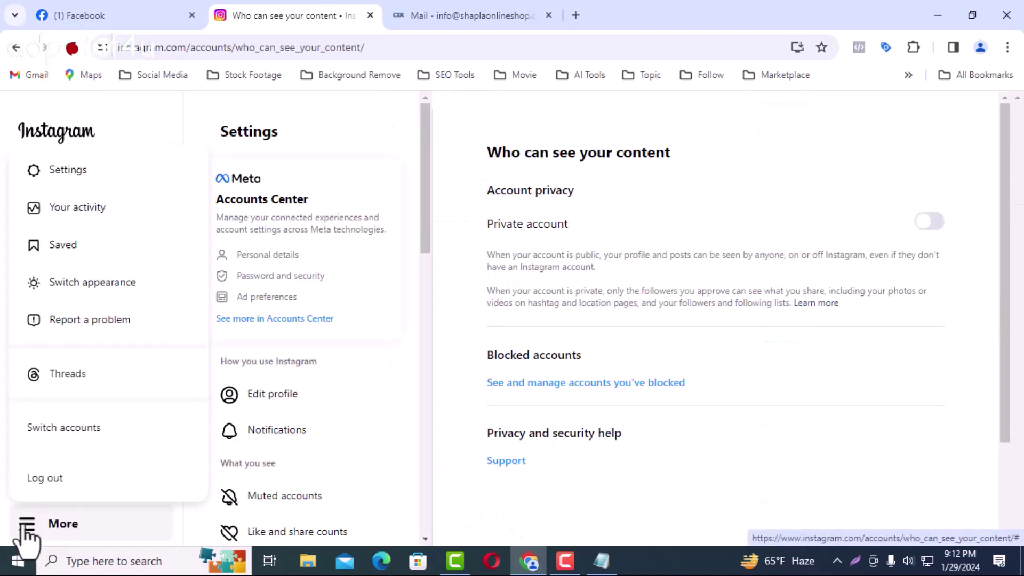
pyautogui.click(81, 172)
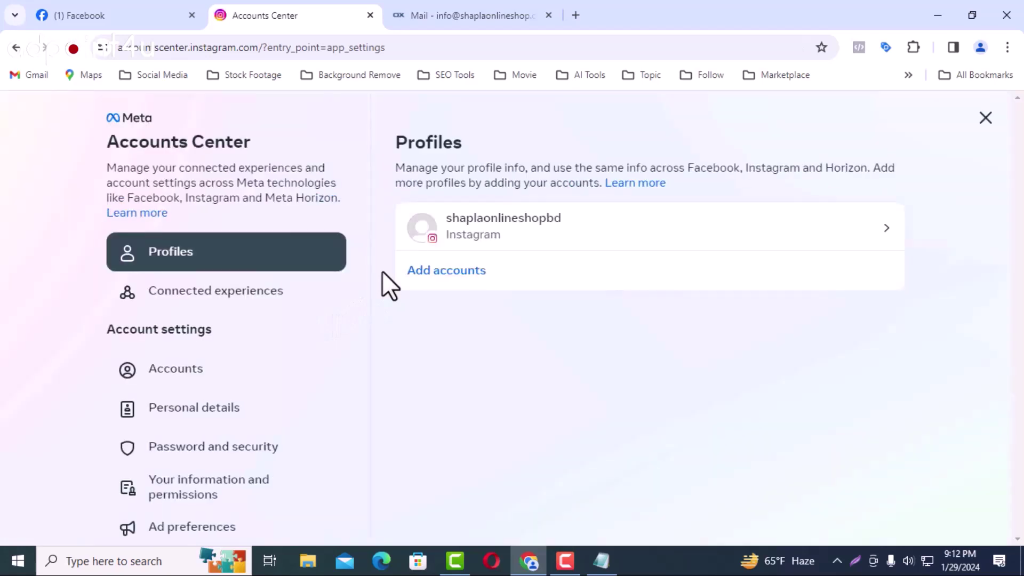
pyautogui.click(257, 293)
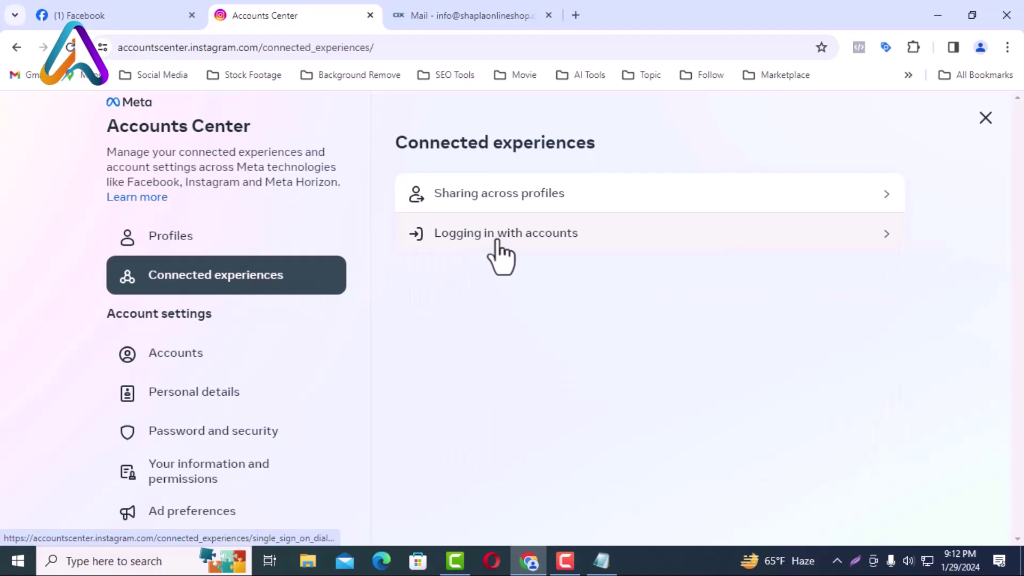
# - Add the Facebook account under Logging in with accounts and confirm finishing the link
pyautogui.click(497, 241)
pyautogui.click(405, 291)
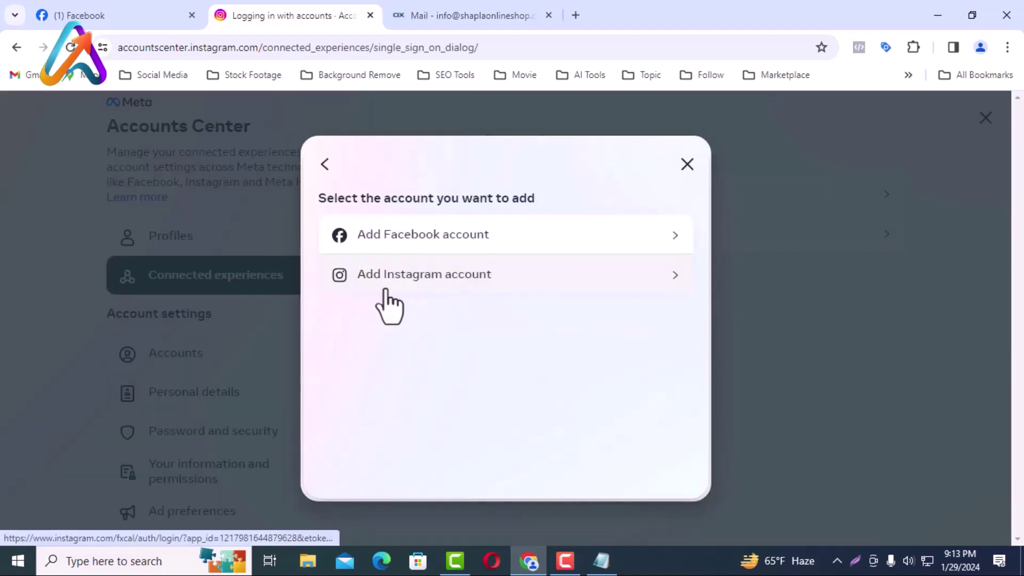
pyautogui.click(460, 240)
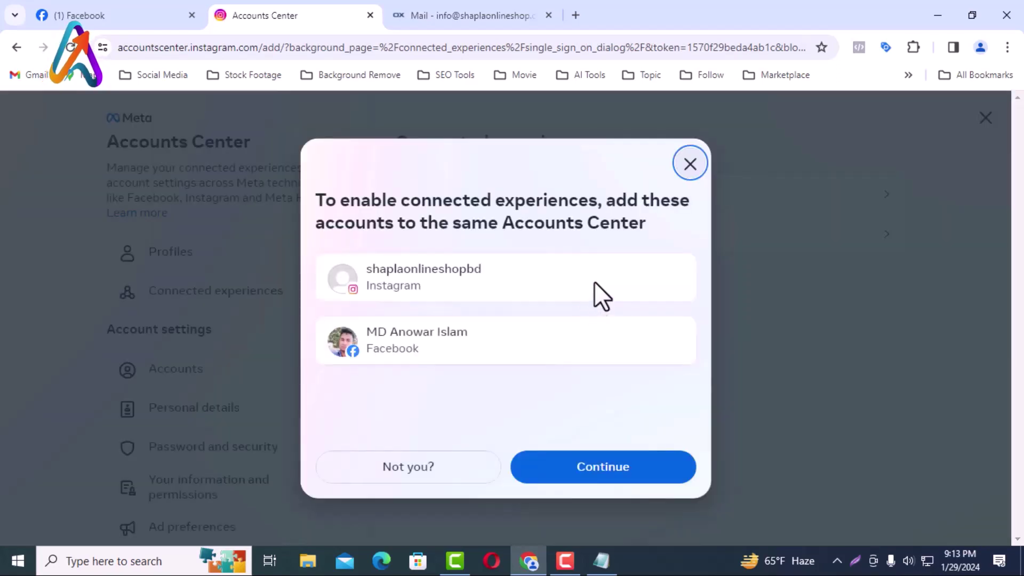
pyautogui.click(608, 477)
pyautogui.scroll(-1, 608, 402)
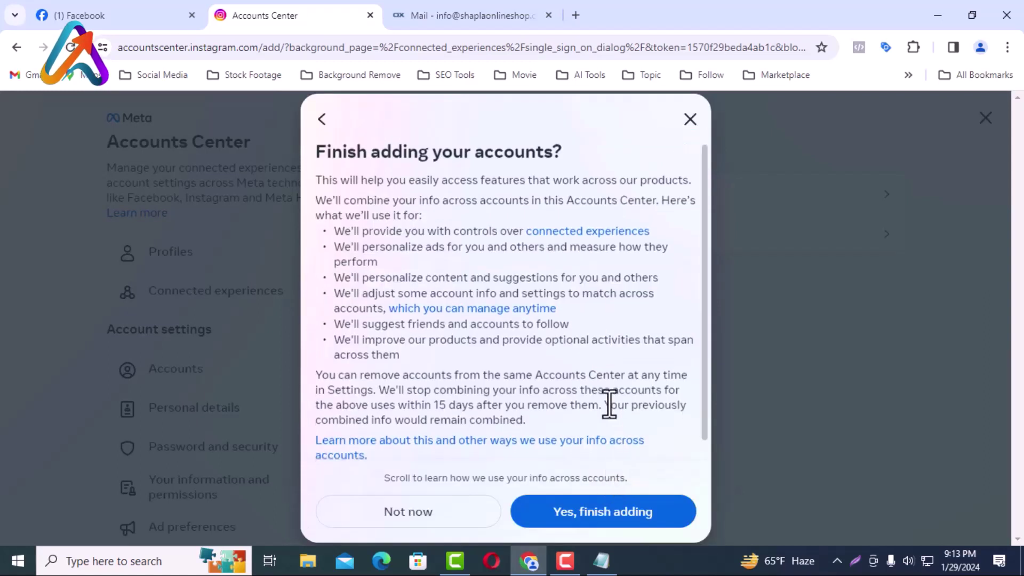
pyautogui.click(605, 512)
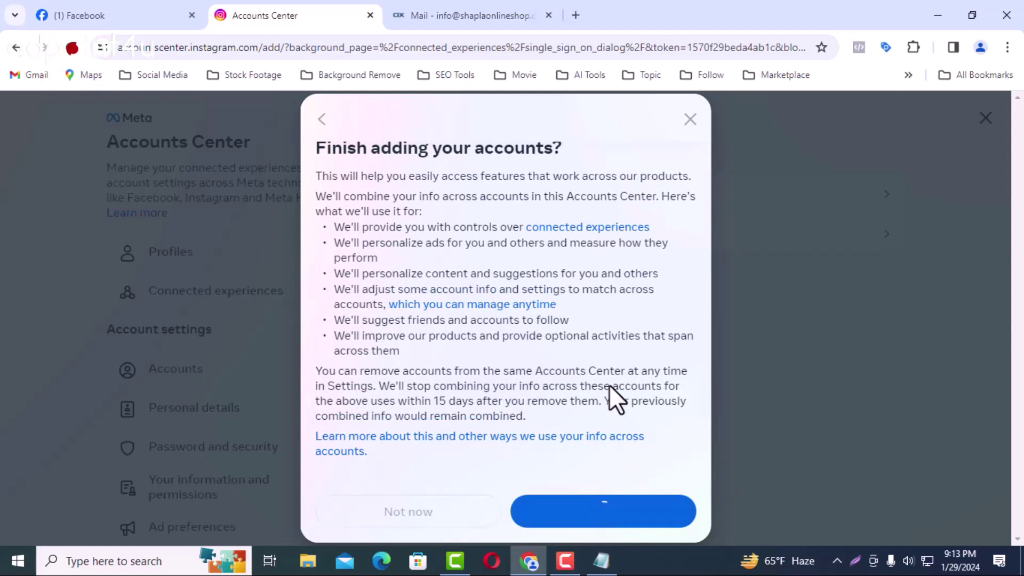
# - Under Password and security, start two-factor for the Facebook account and submit the re-entered password
pyautogui.scroll(-1, 286, 313)
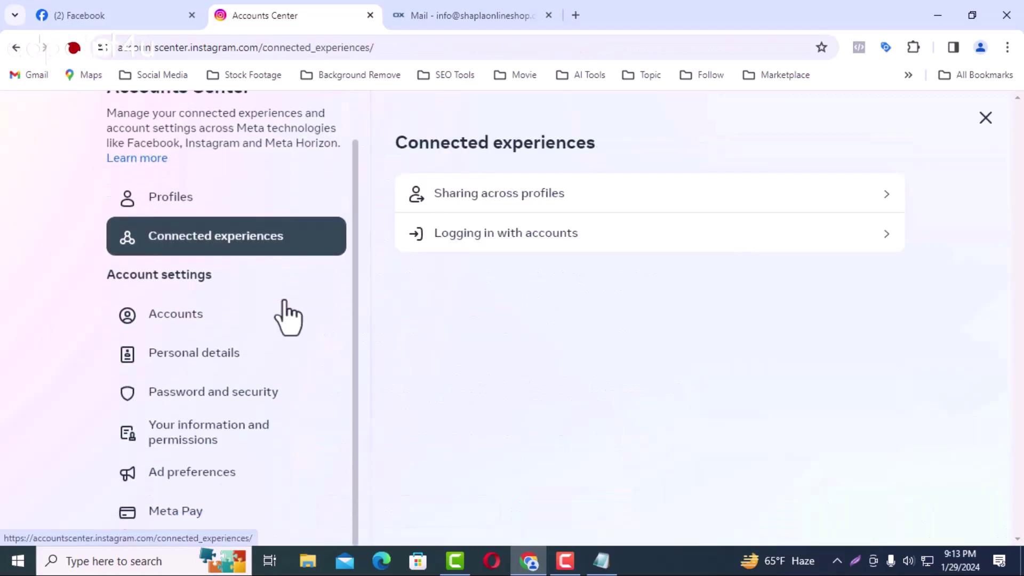
pyautogui.click(238, 400)
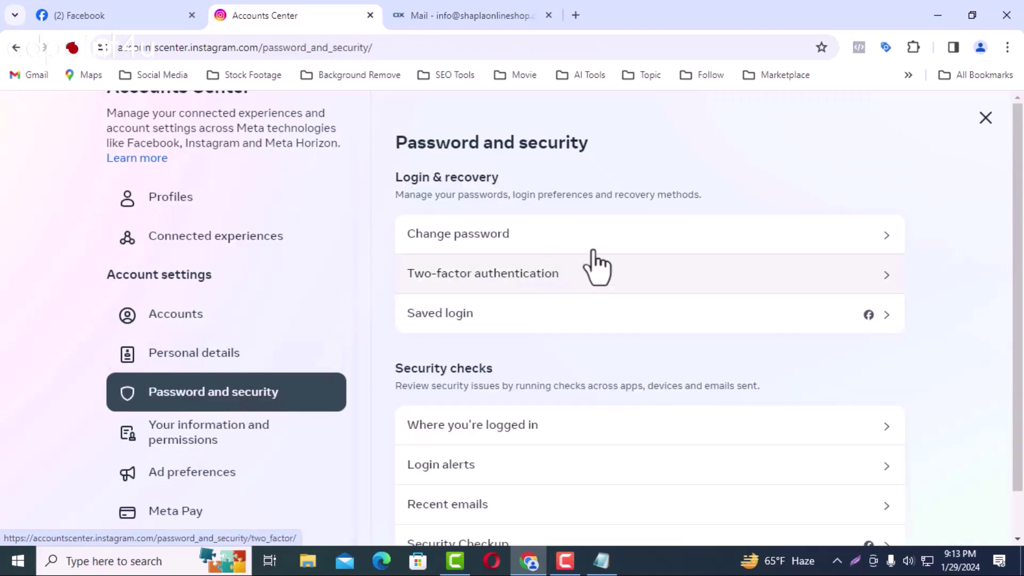
pyautogui.click(784, 281)
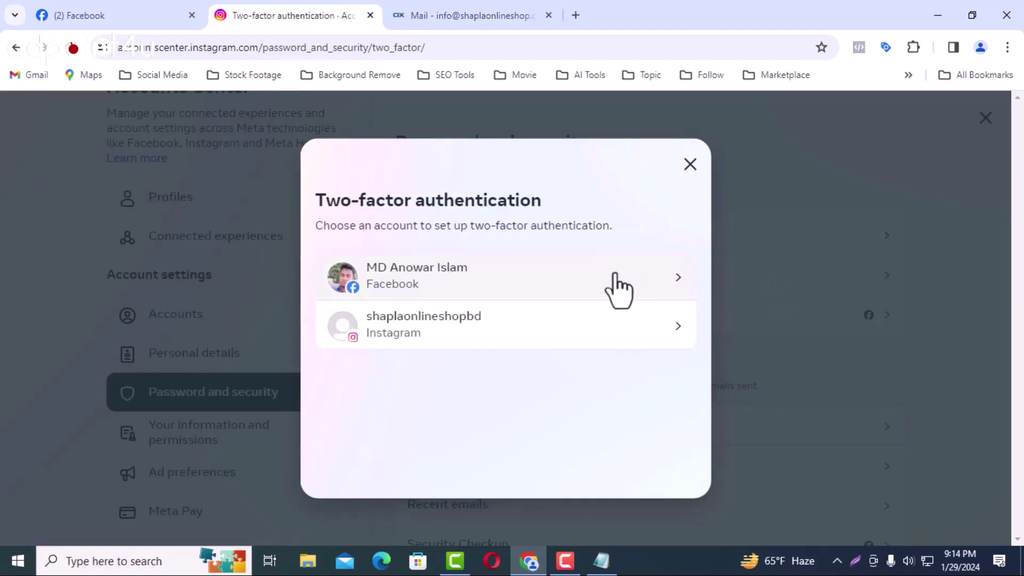
pyautogui.click(614, 275)
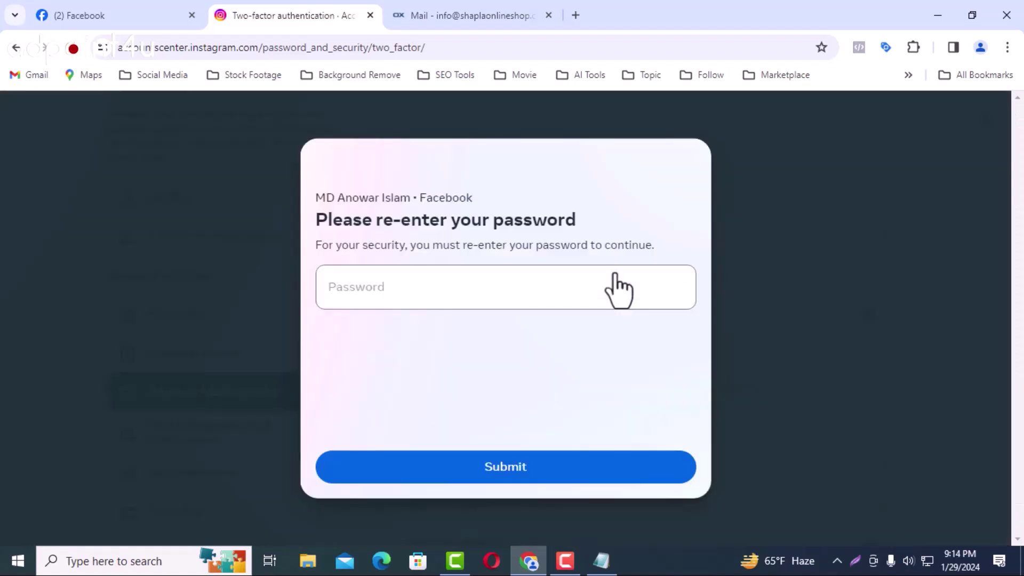
pyautogui.click(602, 271)
pyautogui.hotkey('ctrl', 'v')
pyautogui.click(525, 454)
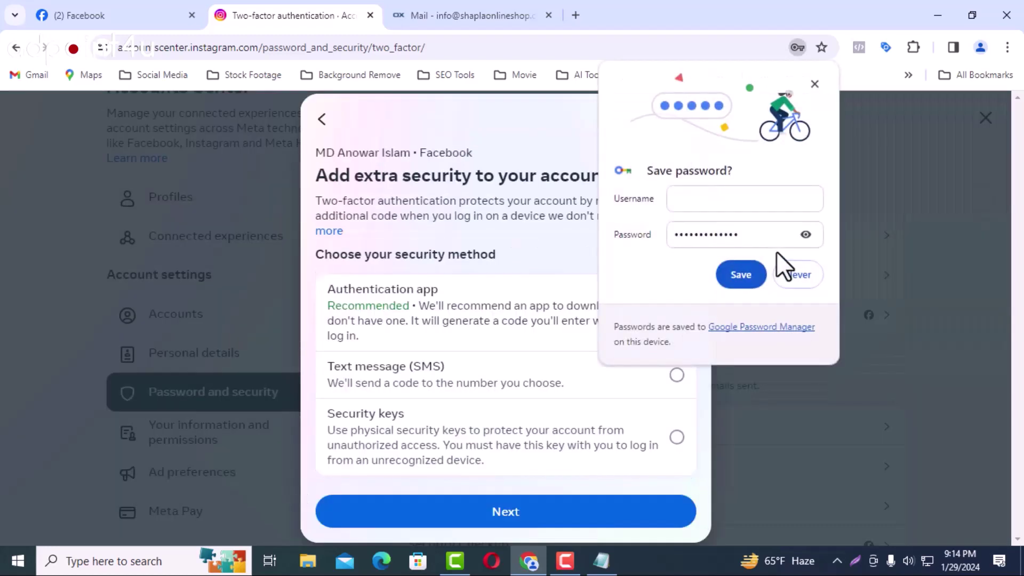
# - Decline Chrome's password save prompt and continue with Text message (SMS) as the method
pyautogui.click(788, 268)
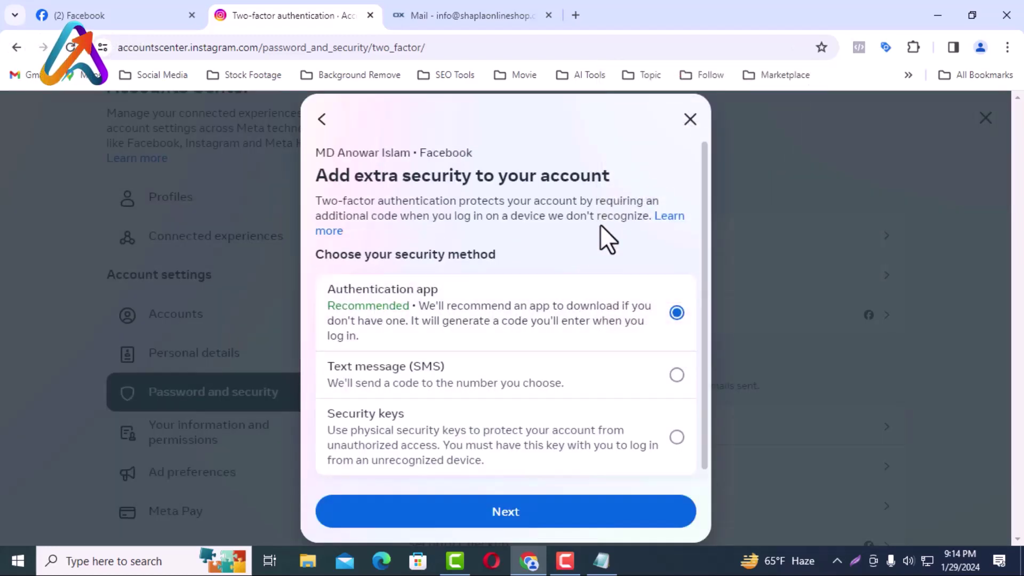
pyautogui.scroll(-1, 602, 235)
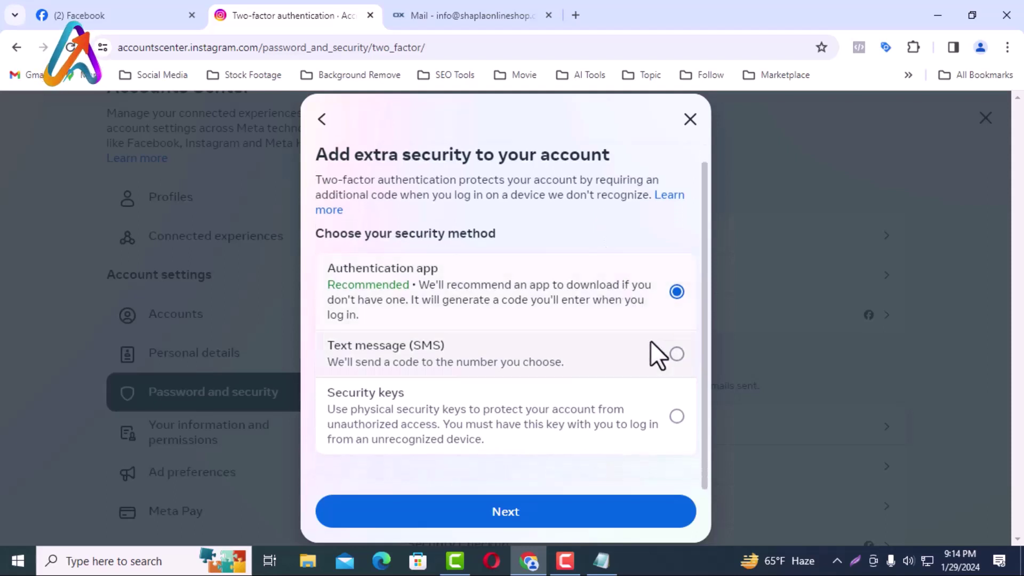
pyautogui.click(676, 354)
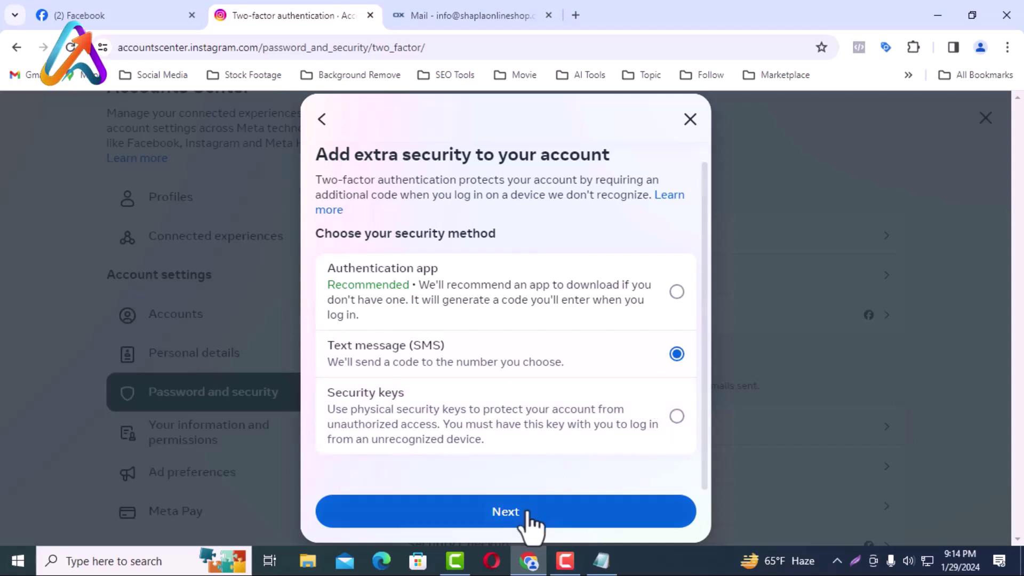
pyautogui.click(506, 511)
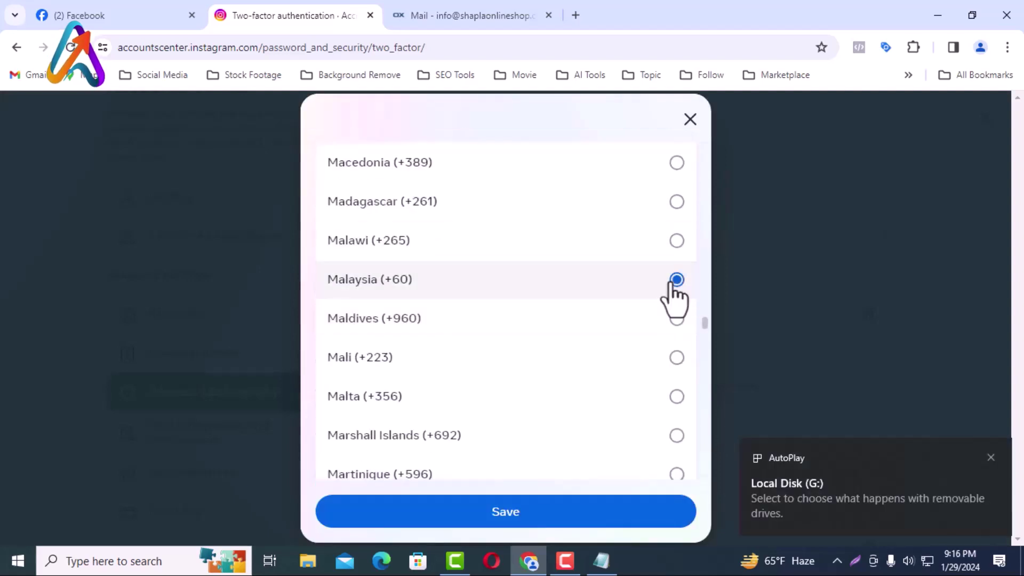
# - Submit a Malaysia (+60) phone number, then dismiss the can't-make-this-change message
pyautogui.click(541, 515)
pyautogui.click(478, 293)
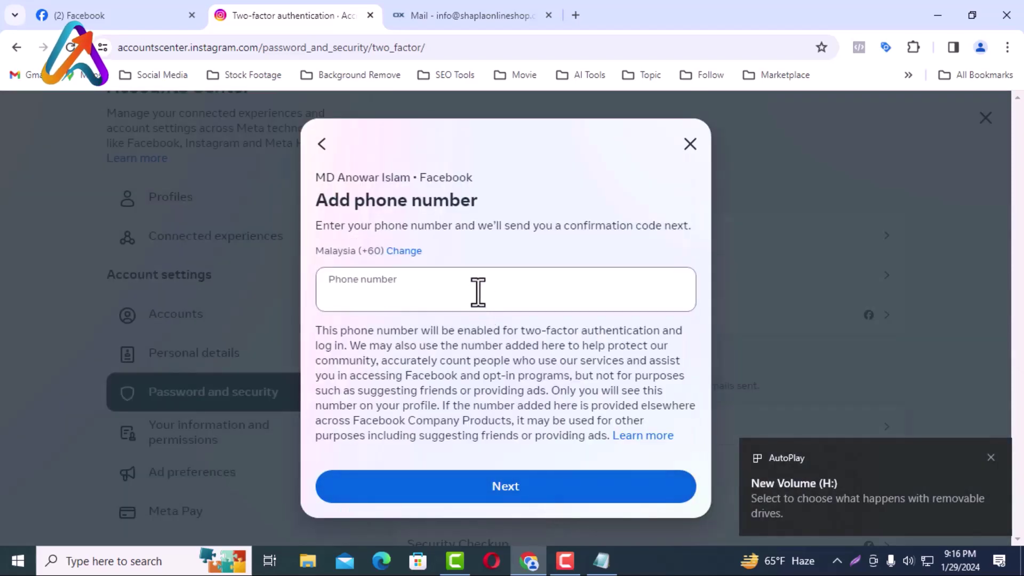
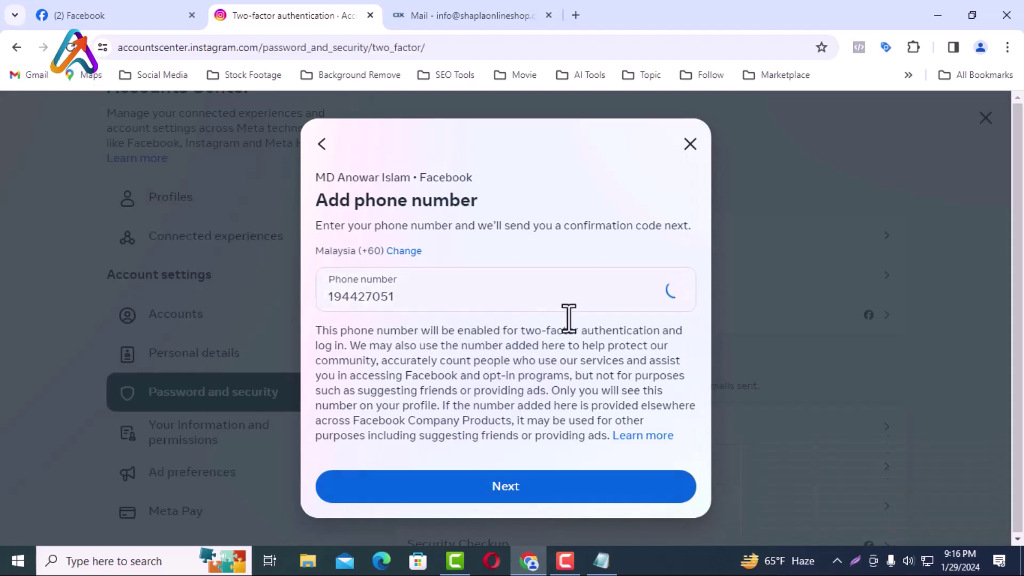
pyautogui.press('Return')
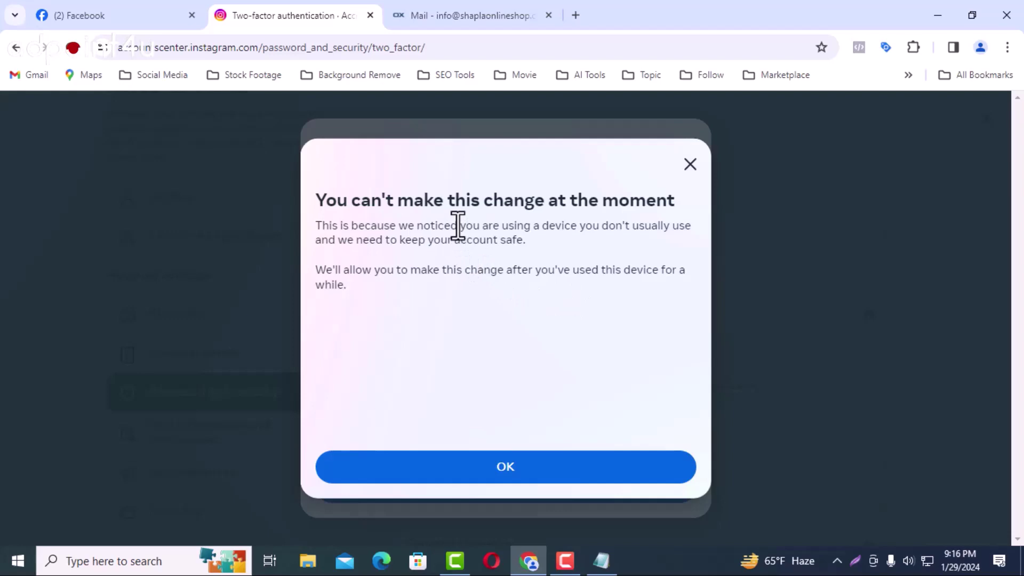
pyautogui.click(504, 468)
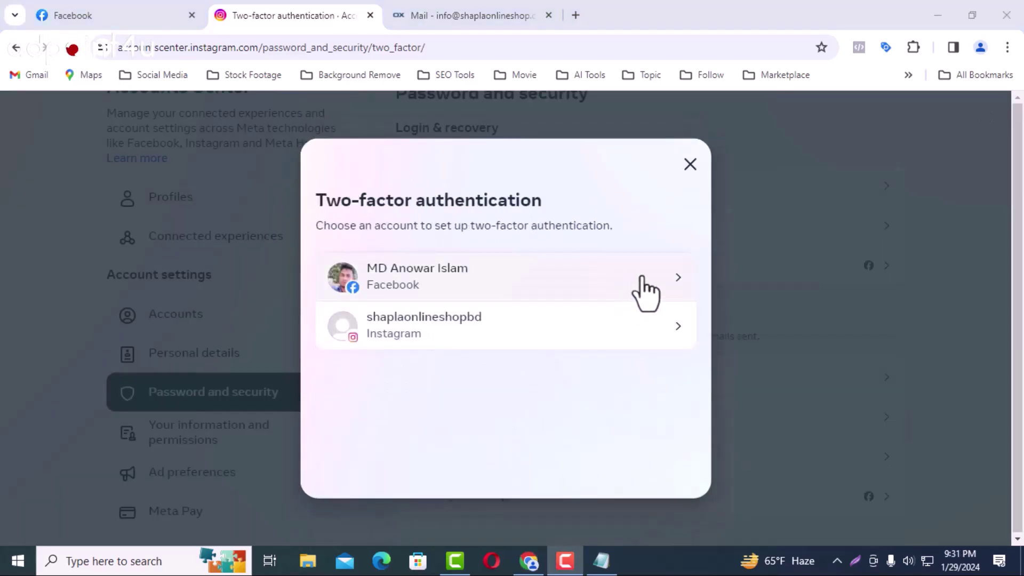
# - Choose the Facebook account with Authentication app, then advance past the QR code and setup key
pyautogui.click(646, 290)
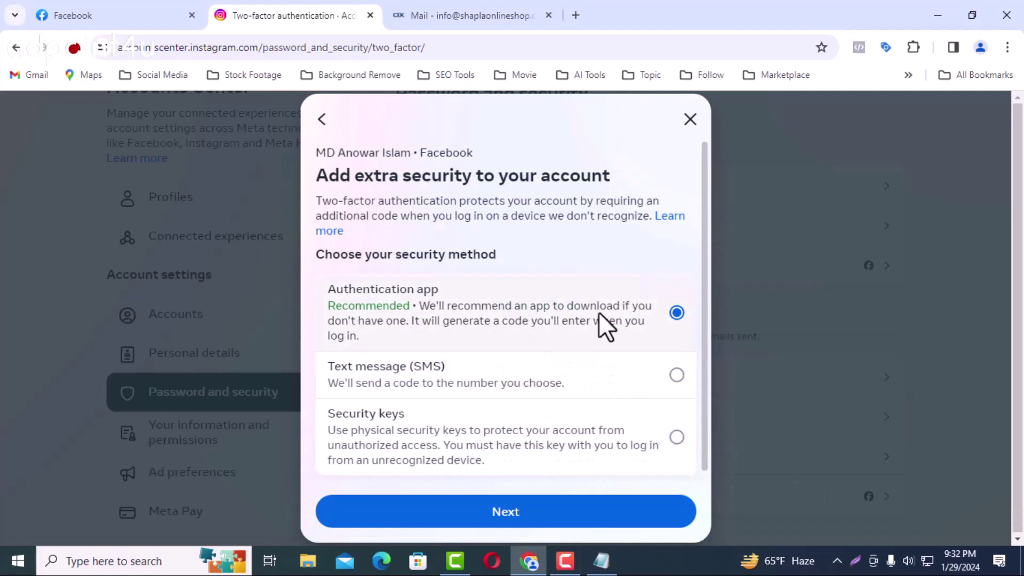
pyautogui.click(539, 513)
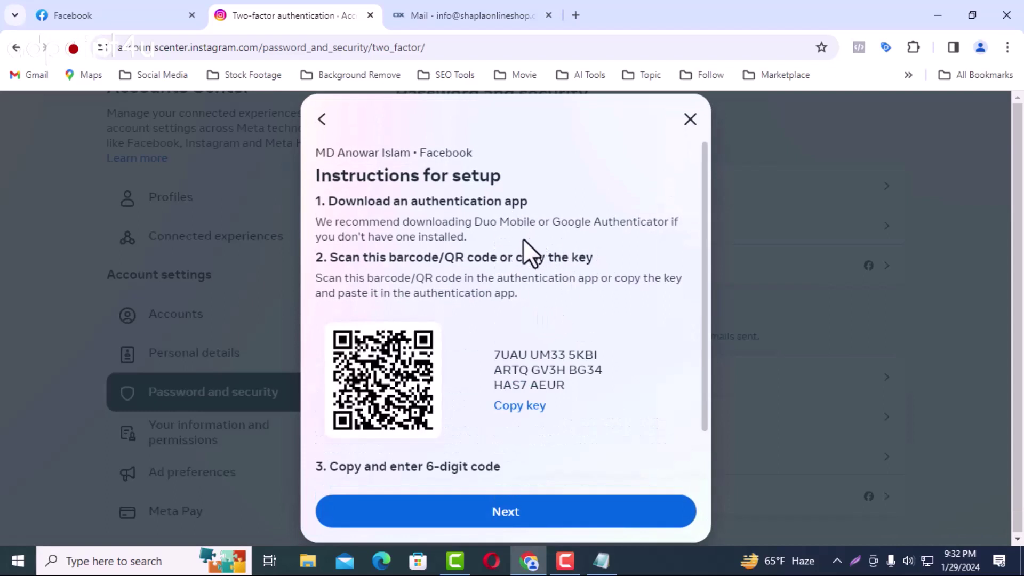
pyautogui.scroll(1, 583, 295)
pyautogui.scroll(-1, 583, 296)
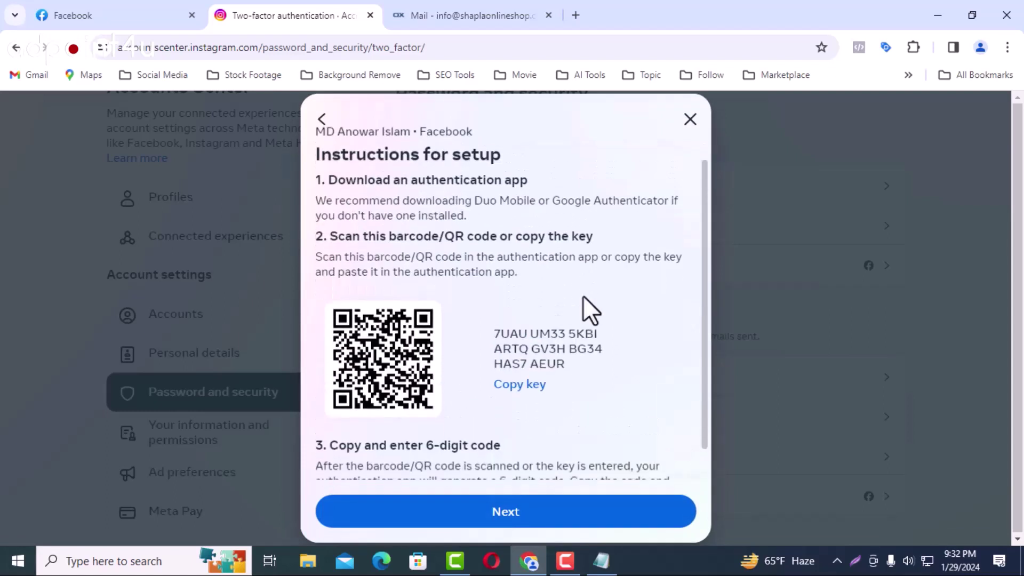
pyautogui.scroll(1, 583, 295)
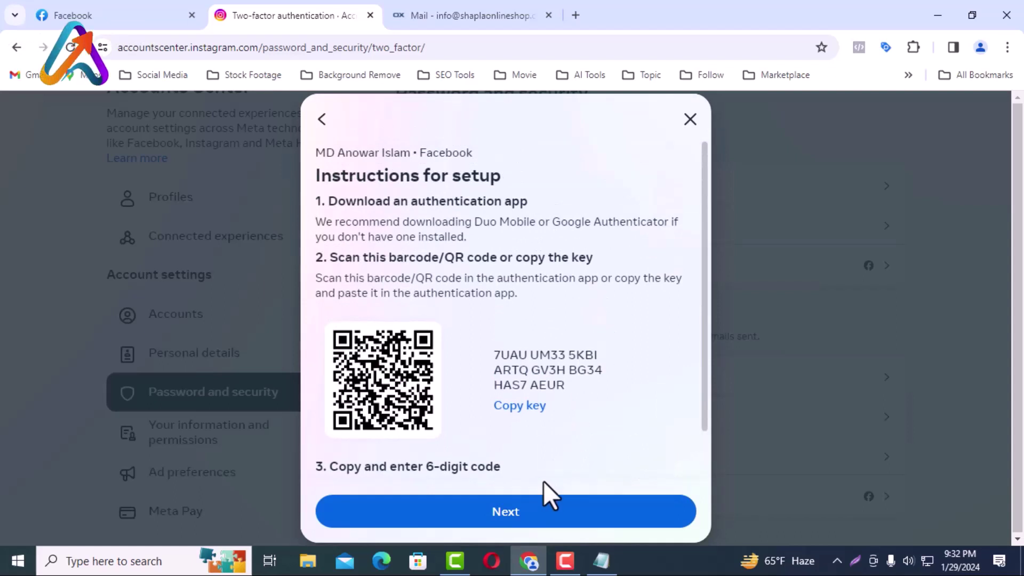
pyautogui.click(537, 513)
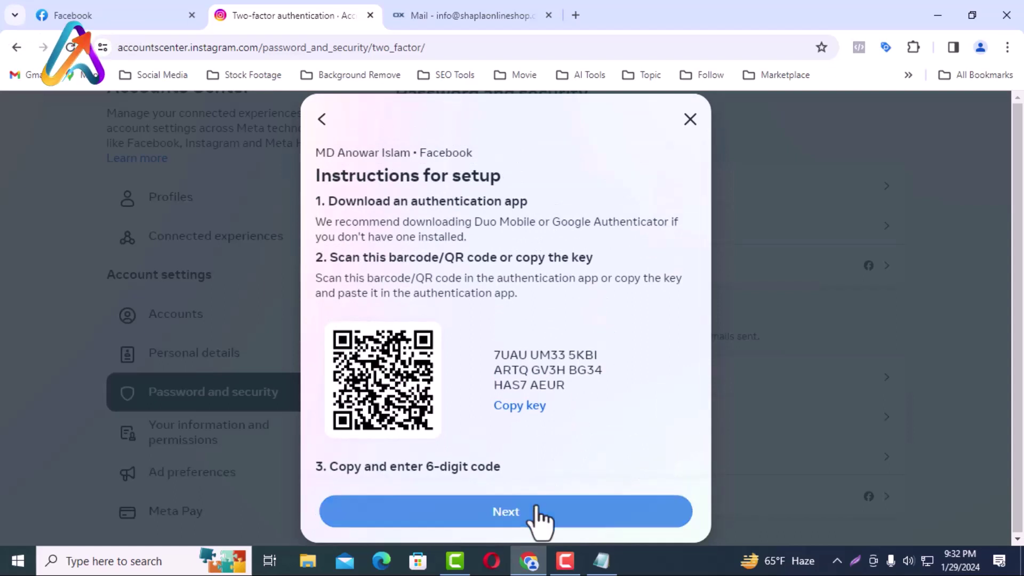